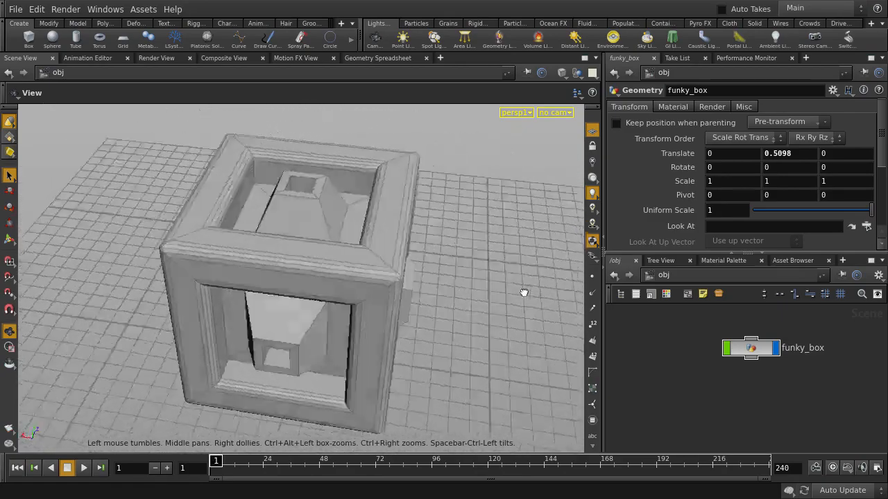
Step: Set the viewport shading of funky_box to Smooth Shaded and view the box from another side
drag(652, 281, 663, 281)
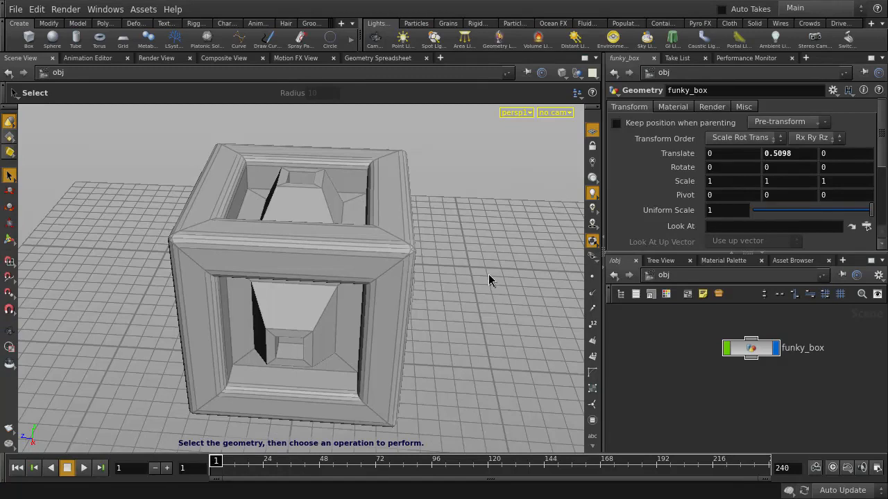
click(564, 75)
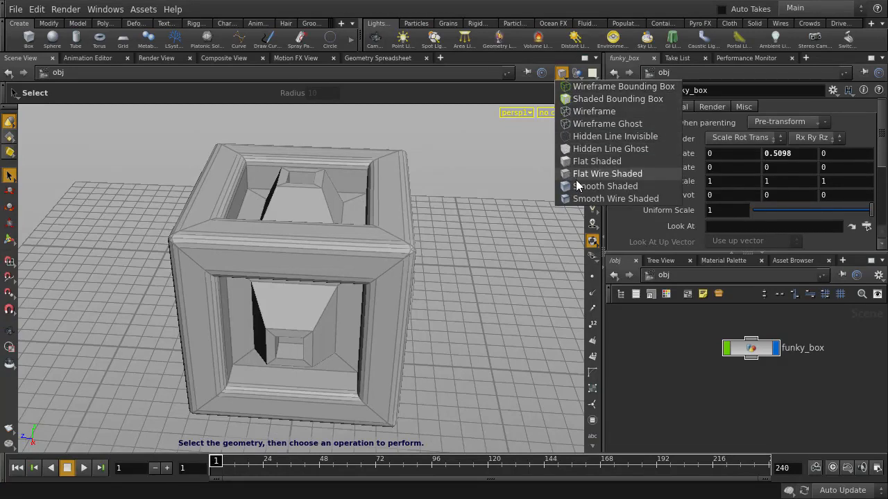
click(648, 187)
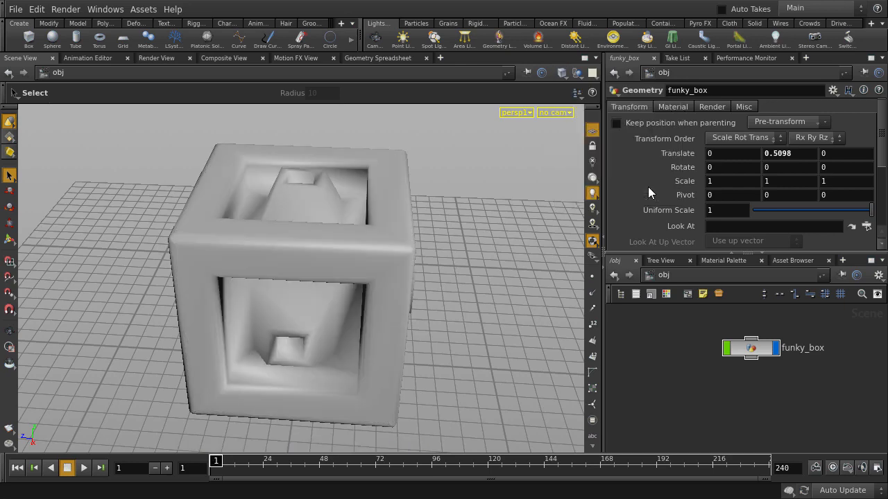
key(Escape)
drag(139, 233, 559, 250)
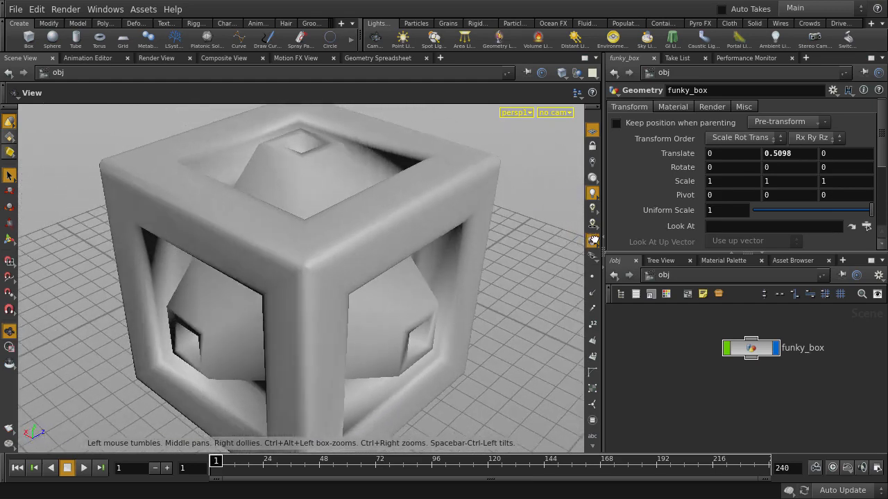
Step: Toggle the viewport display of the box to wireframe and back to shaded
key(s)
key(w)
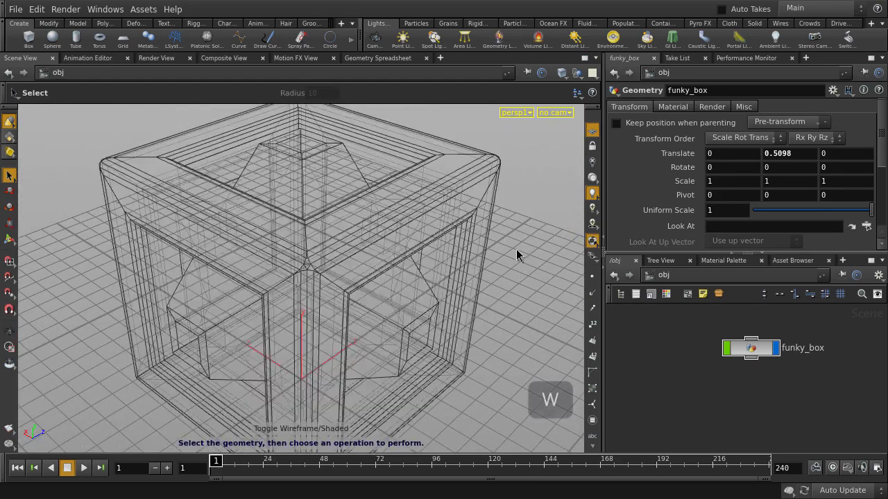
key(w)
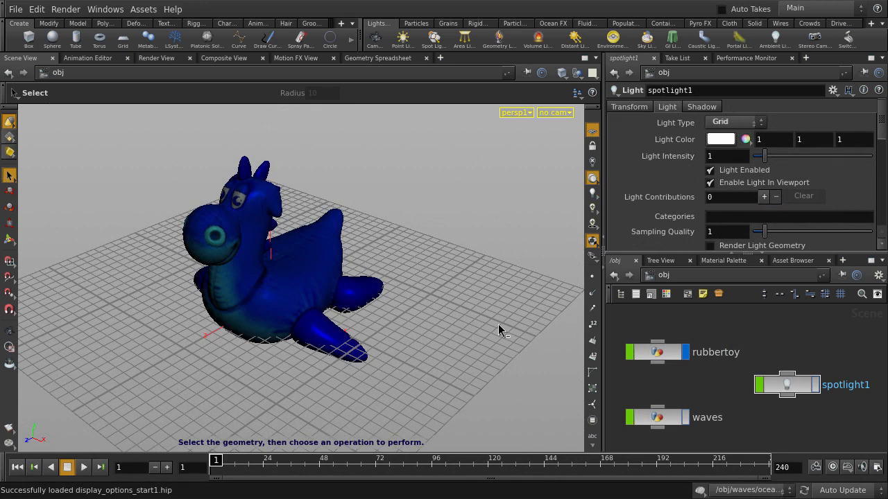
Step: Hide the reference grid, and toggle the display of the rubbertoy object off and on again
click(591, 132)
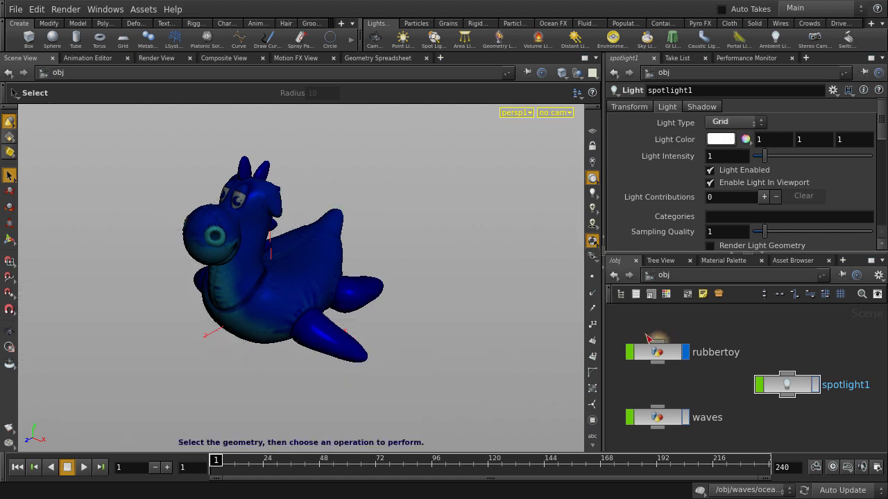
click(672, 354)
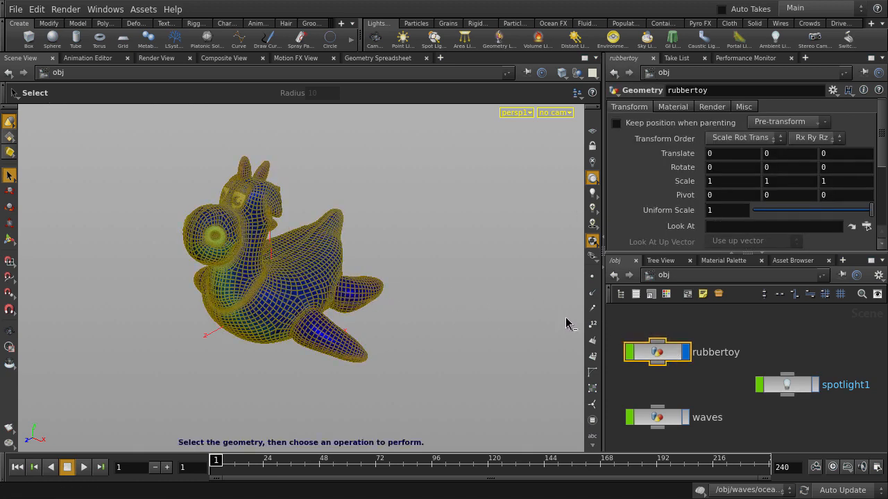
click(687, 352)
click(687, 352)
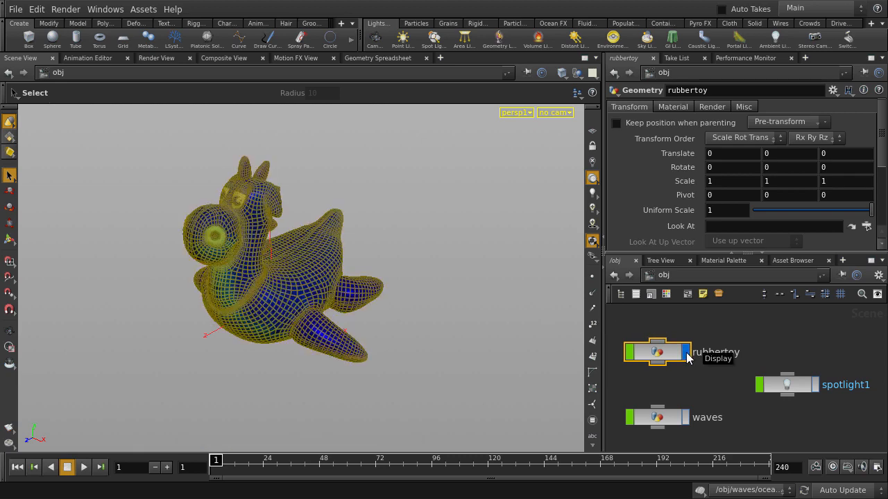
click(694, 387)
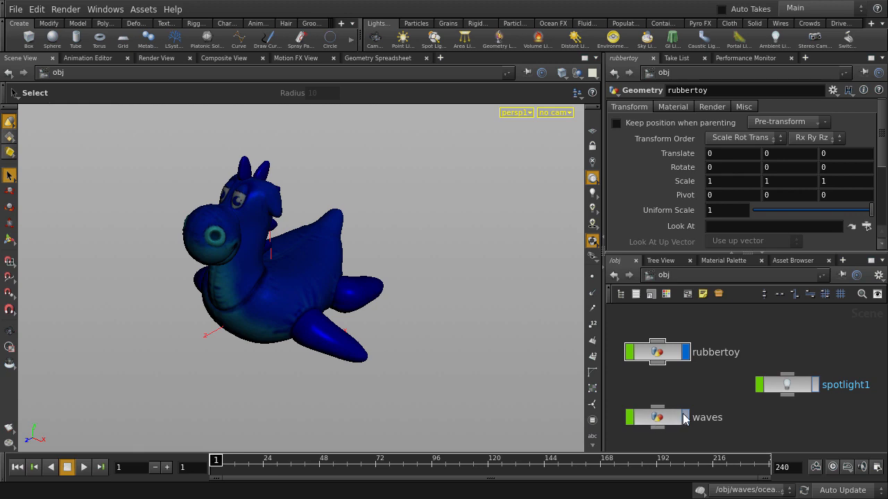
Step: Display the waves object and enter its geometry network, checking how the rubber toy is ghosted around it
click(686, 417)
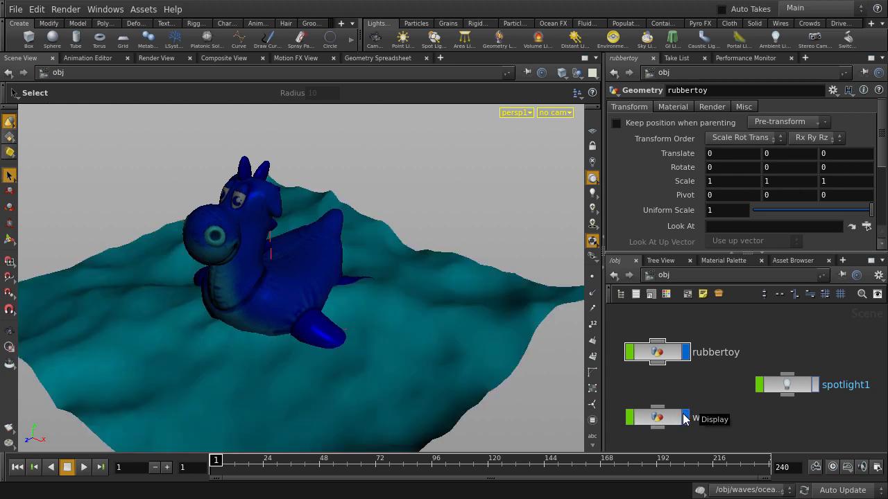
key(i)
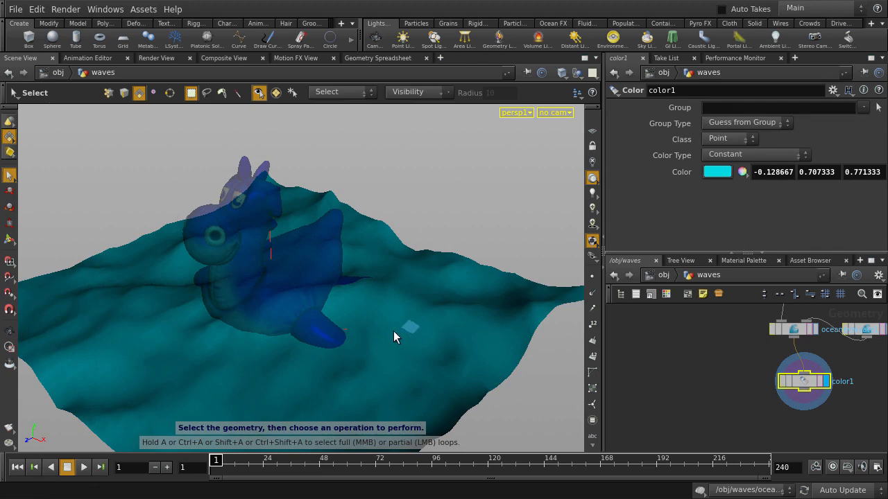
key(Escape)
drag(325, 353, 320, 341)
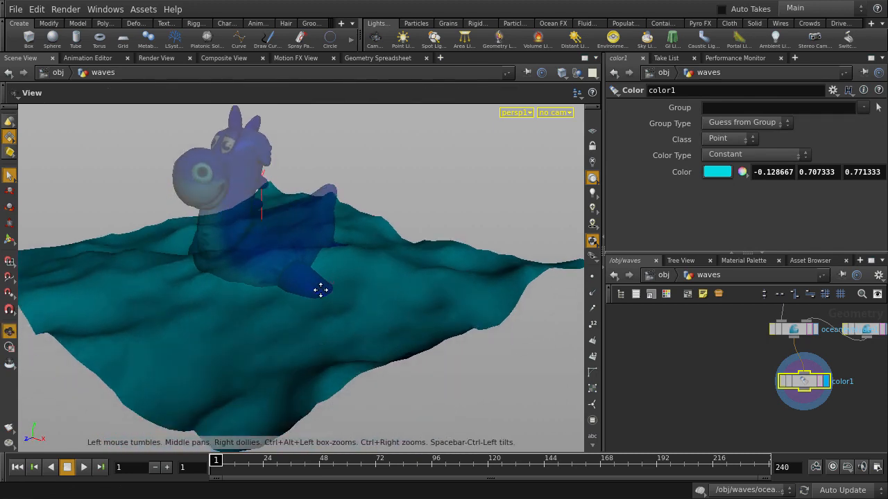
middle_drag(321, 290, 336, 340)
right_drag(300, 323, 345, 324)
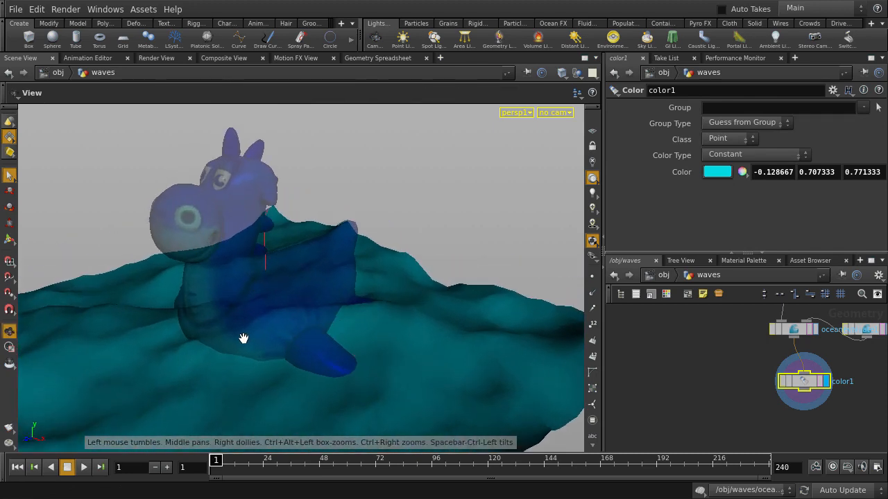
drag(243, 338, 220, 337)
key(s)
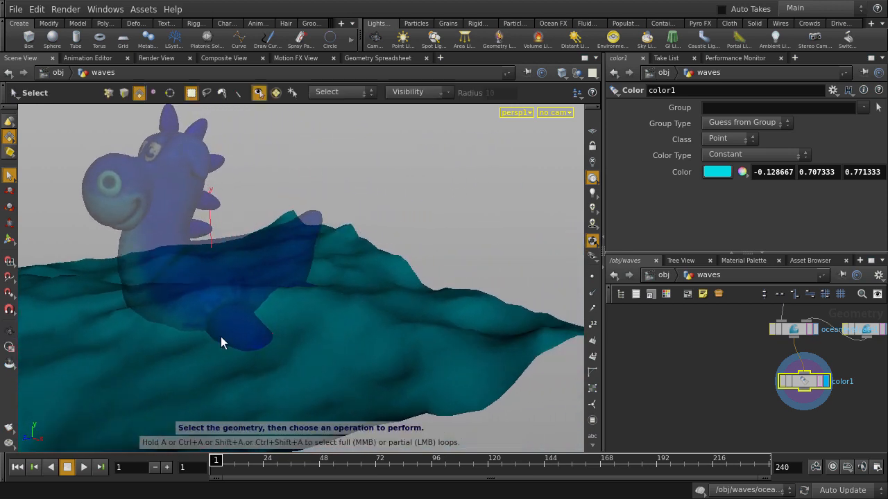
Step: Set the viewport to Hide Other Objects while inside the waves network
click(576, 75)
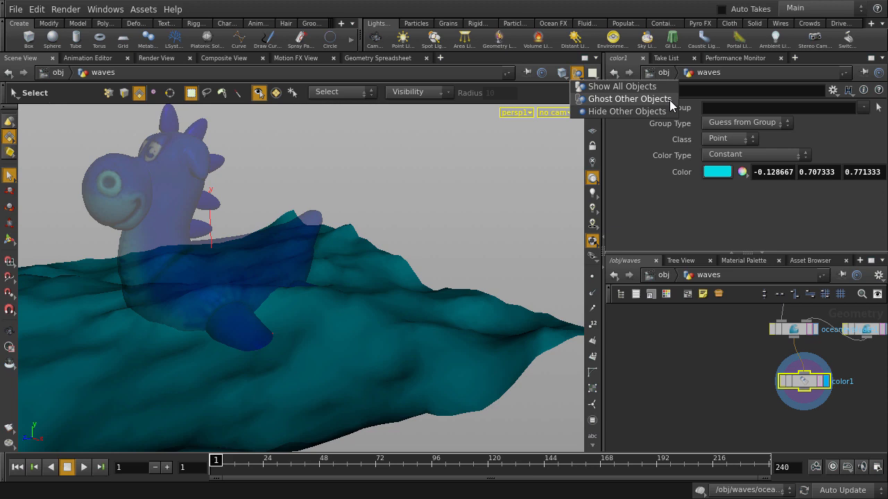
click(667, 111)
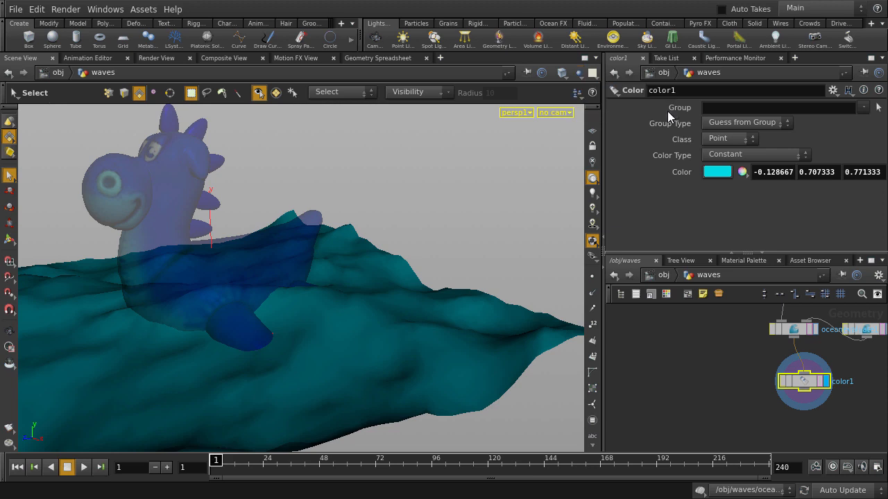
key(Escape)
drag(475, 217, 383, 250)
key(s)
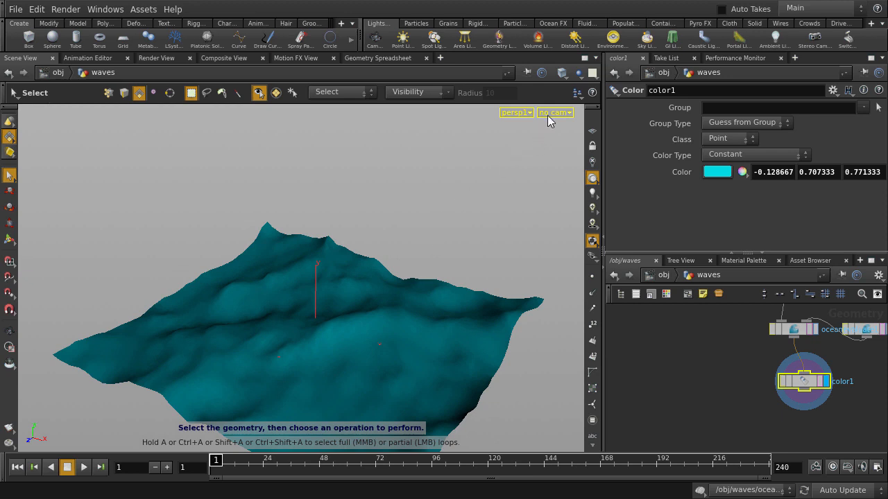
Step: Set the viewport to Show All Objects and return to the object level
click(577, 72)
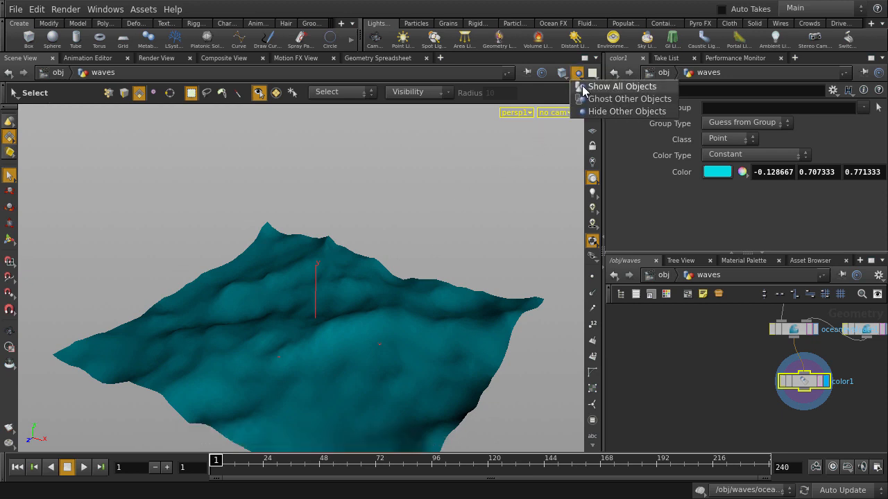
click(667, 88)
key(u)
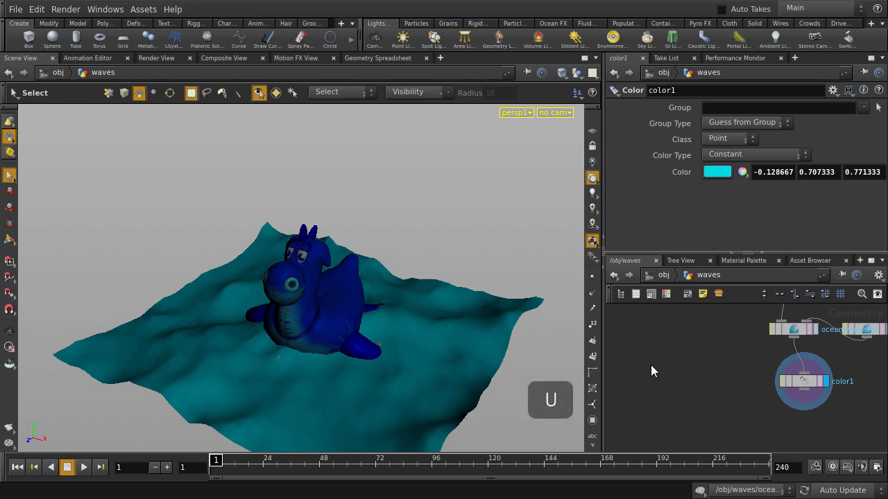
key(u)
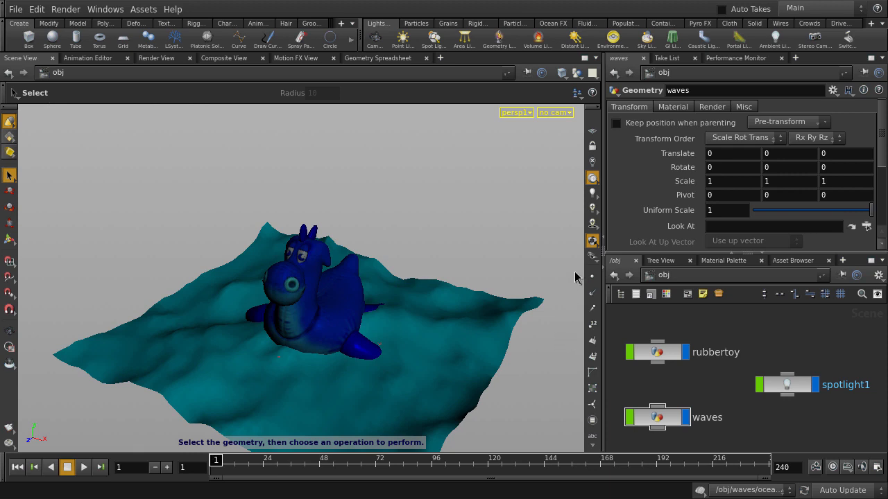
Step: Switch the viewport lighting to high quality lighting with shadows and view the scene from the front
click(592, 226)
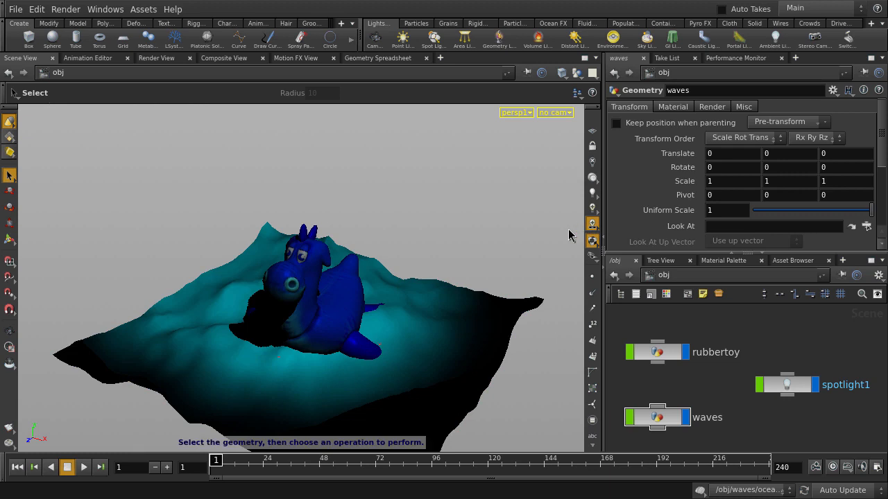
key(Escape)
right_drag(527, 231, 394, 267)
drag(394, 267, 539, 366)
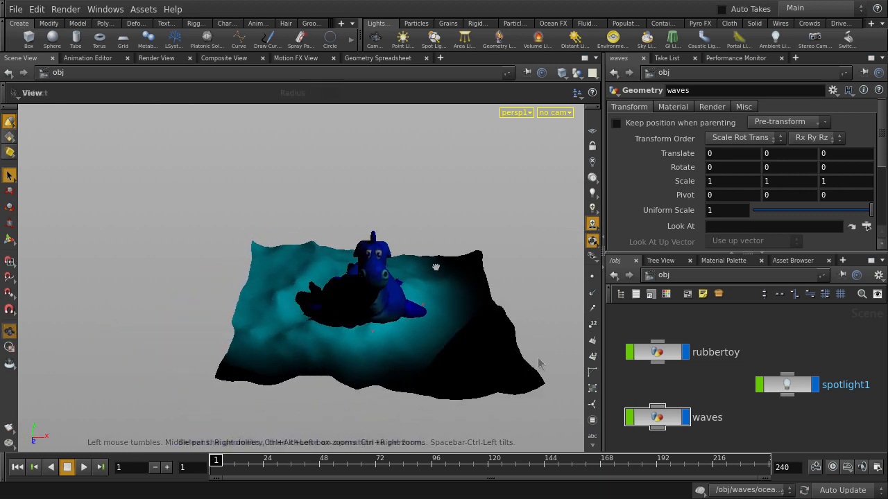
key(s)
Step: Show the handles of spotlight1 and change the viewport layout to Two Views Side by Side
click(783, 387)
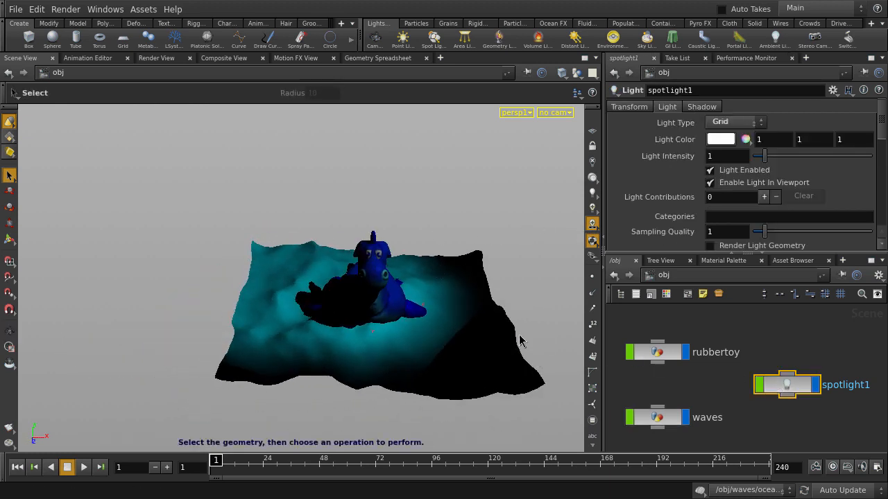
click(9, 239)
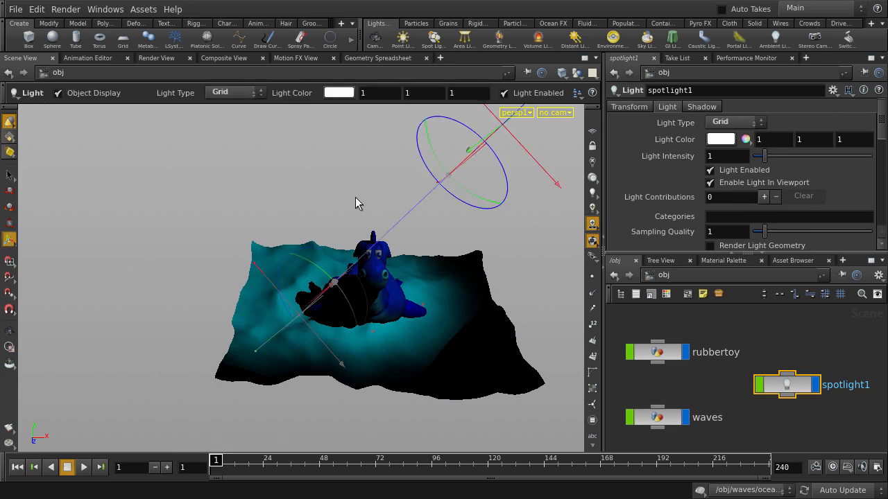
click(591, 73)
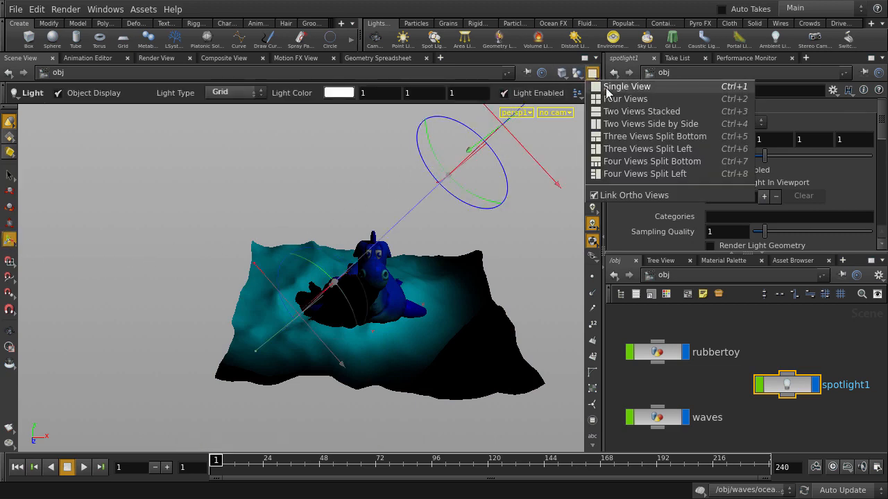
click(614, 123)
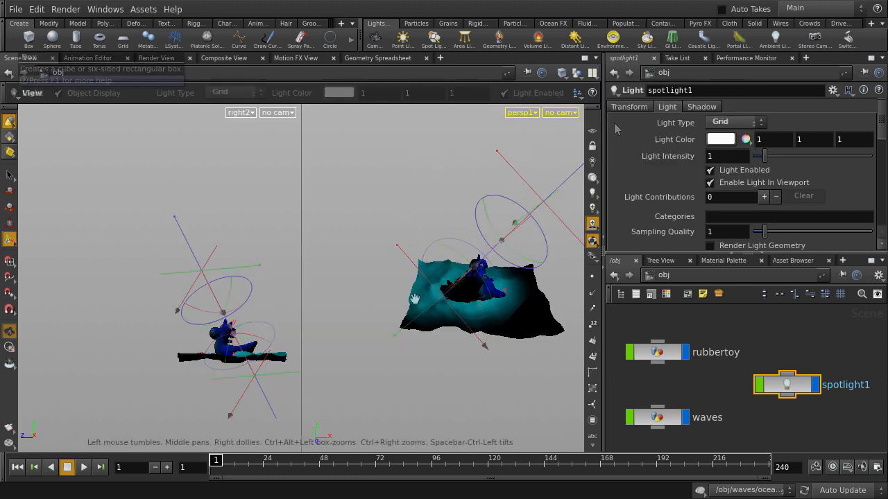
Step: Reposition spotlight1 in the side view so it lights the rubber toy from the front, then return to selection mode
scroll(414, 298, up, 10)
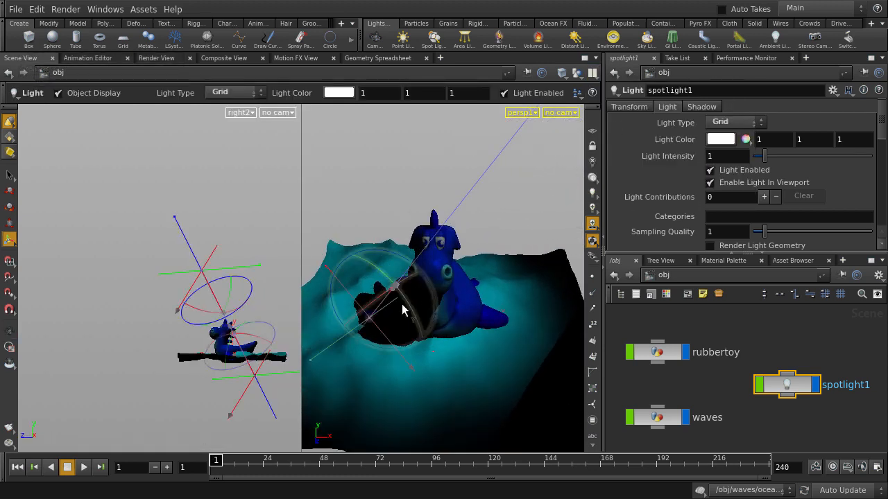
alt+middle_drag(112, 319, 45, 306)
alt+right_drag(45, 307, 147, 318)
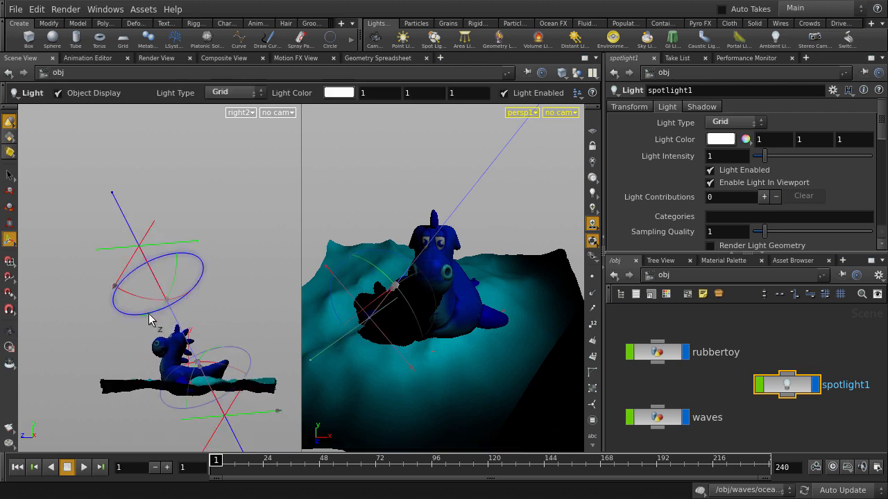
drag(150, 319, 109, 152)
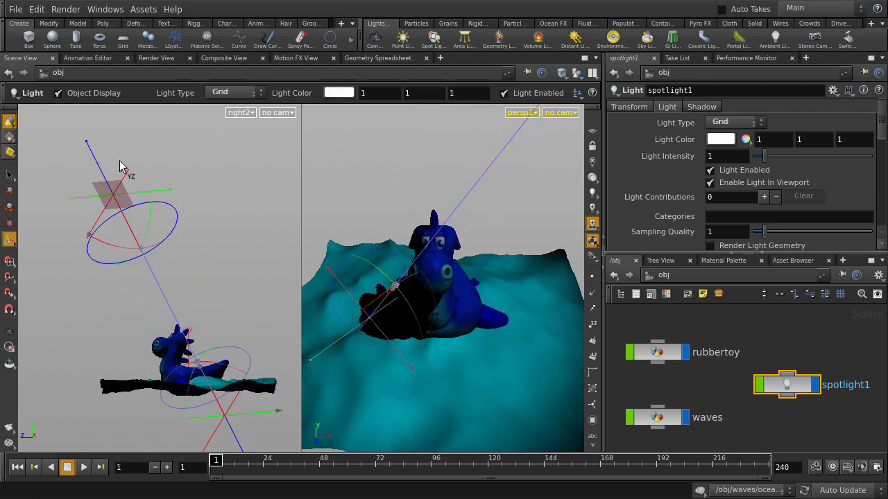
drag(156, 190, 4, 222)
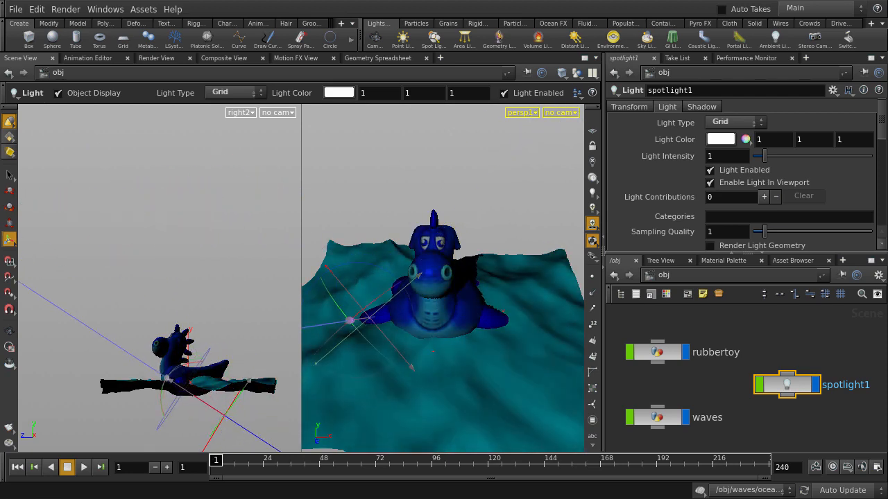
click(351, 218)
key(s)
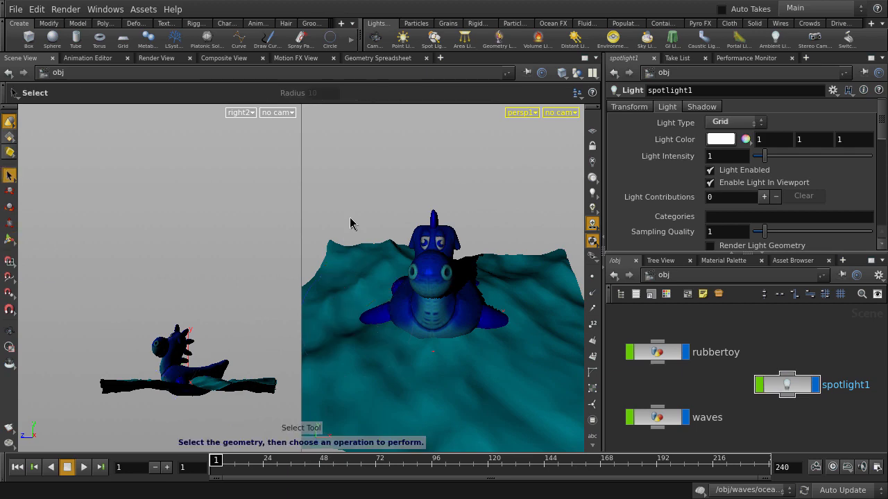
Step: Return to a single perspective view showing the whole wave surface at an angle
key(space+b)
alt+right_drag(478, 256, 301, 261)
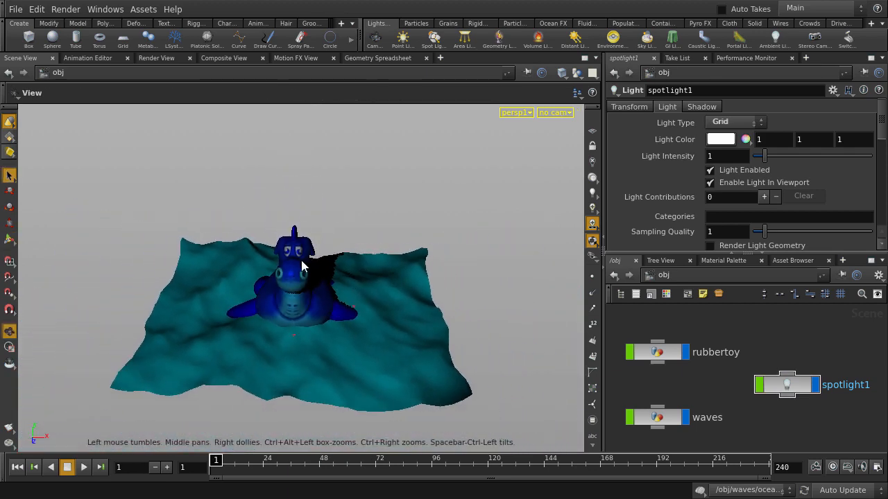
alt+drag(302, 265, 387, 308)
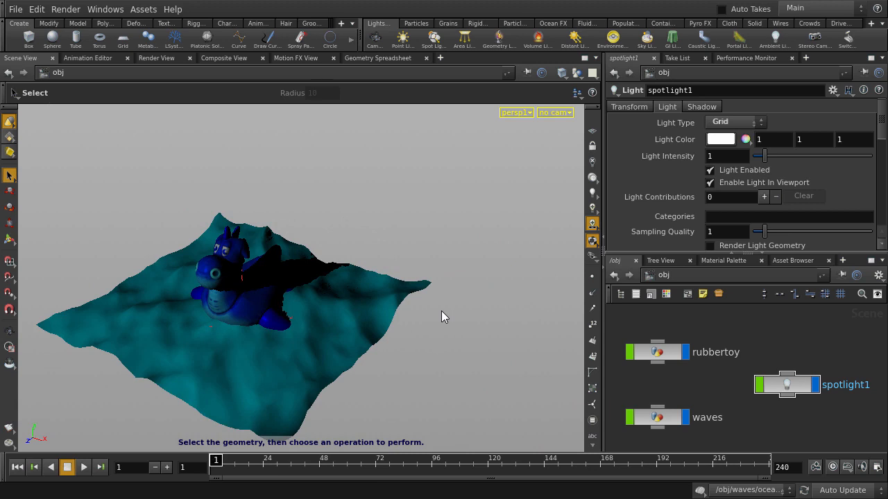
Step: Turn off textures and geometry color in the viewport's material display, and disable the specular lighting component
click(592, 240)
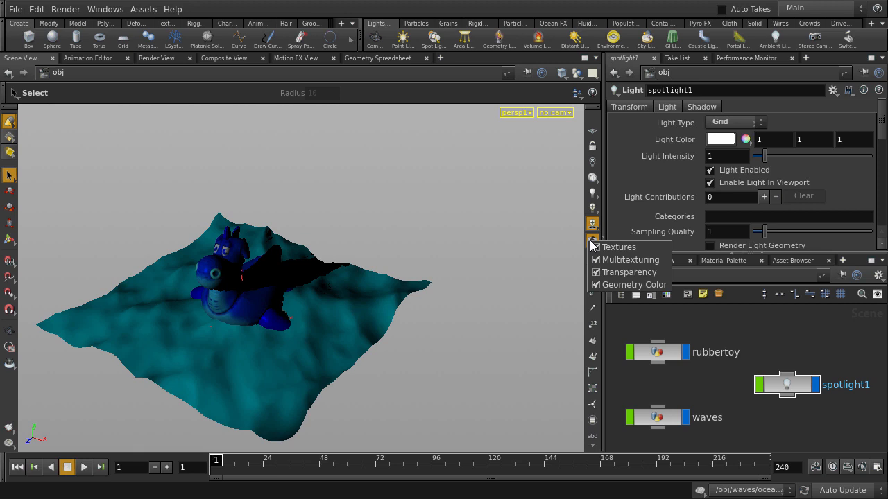
click(635, 247)
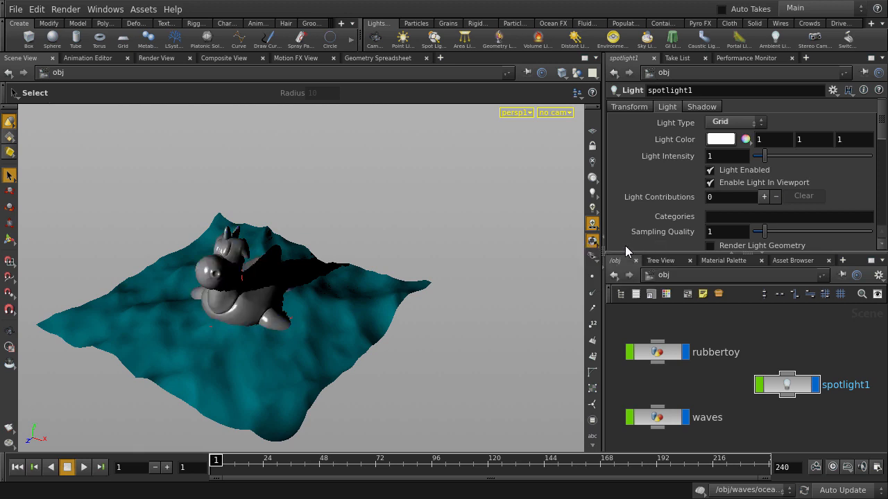
click(592, 242)
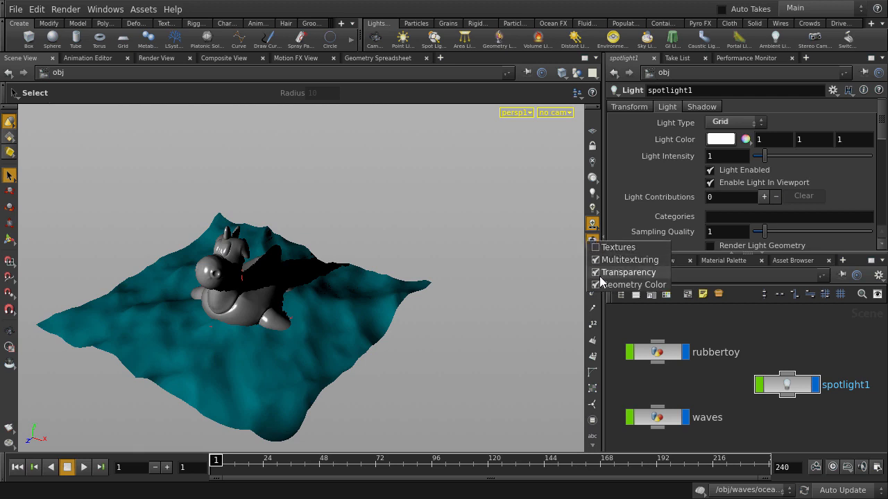
click(664, 285)
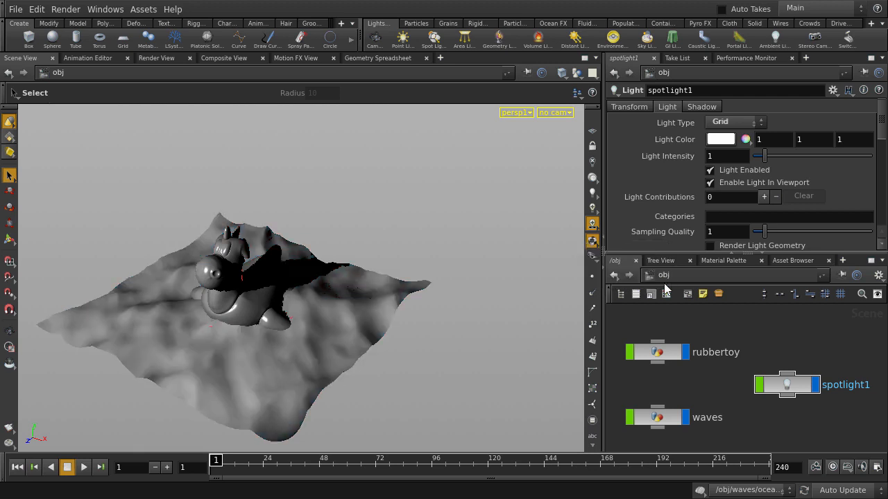
click(593, 224)
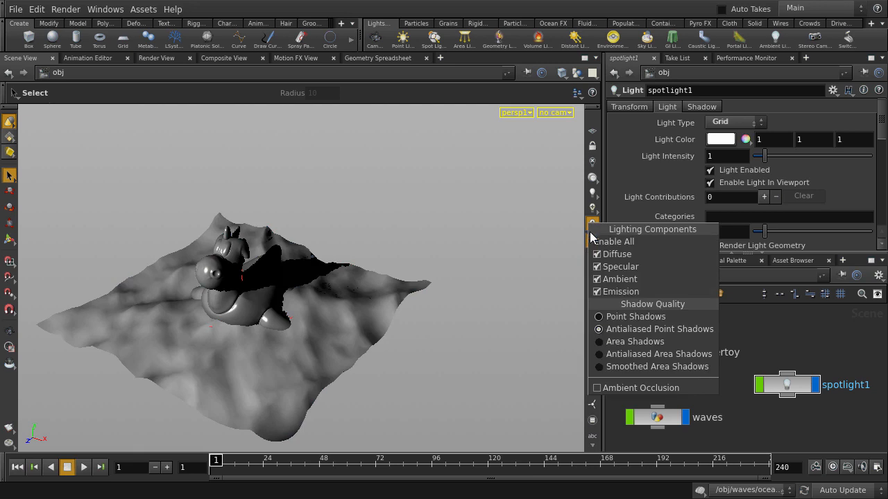
click(648, 267)
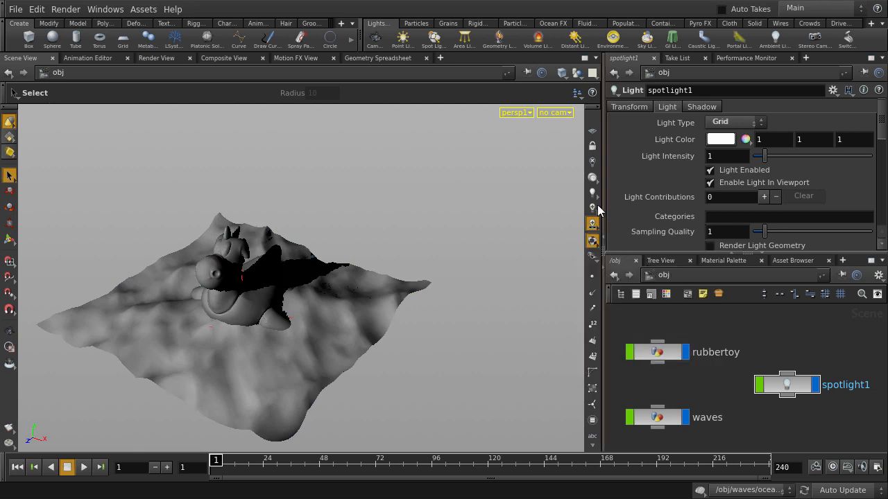
Step: Switch the viewport to headlight-only lighting, compare it with lighting disabled, and return to headlight only
click(592, 181)
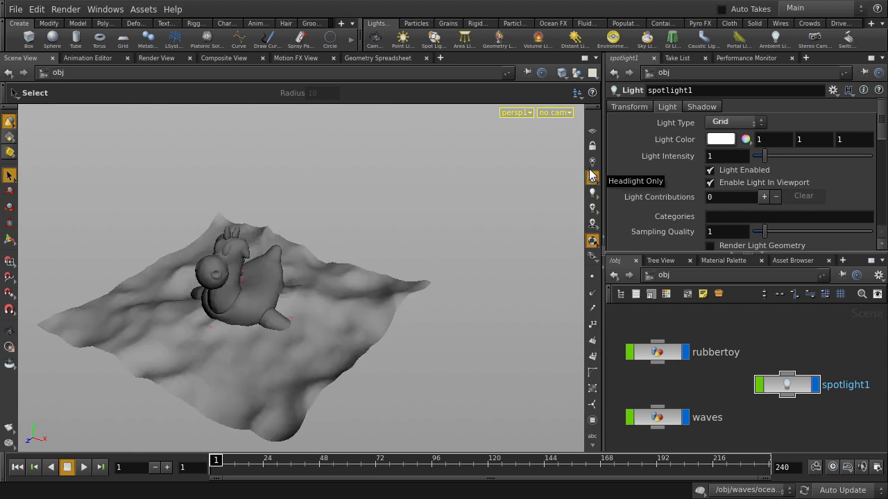
click(592, 164)
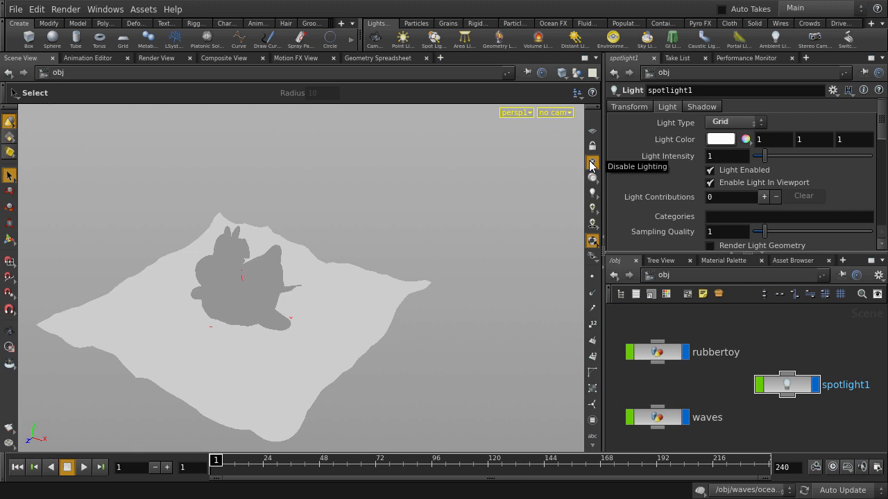
click(592, 178)
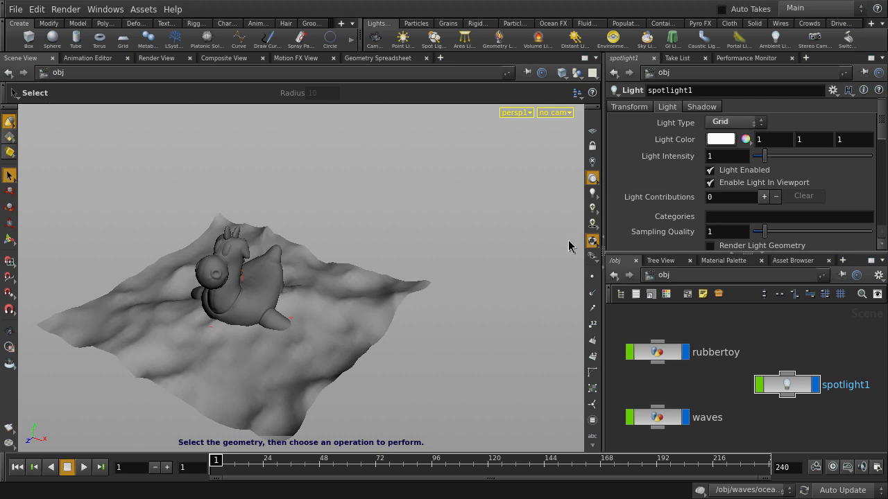
Step: Display the geometry points, examine them up close on the rubber toy and waves, and hide them again
click(593, 278)
key(Escape)
drag(333, 229, 401, 238)
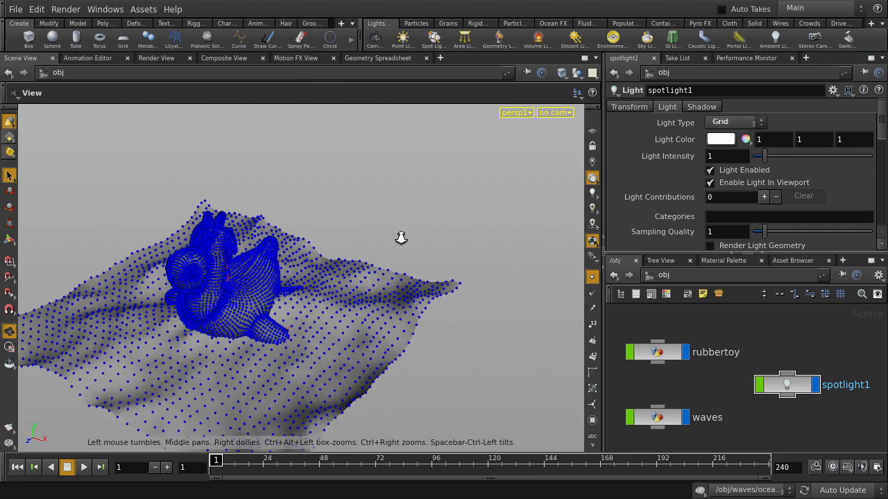
right_drag(401, 238, 507, 248)
drag(396, 232, 478, 227)
right_drag(359, 230, 424, 229)
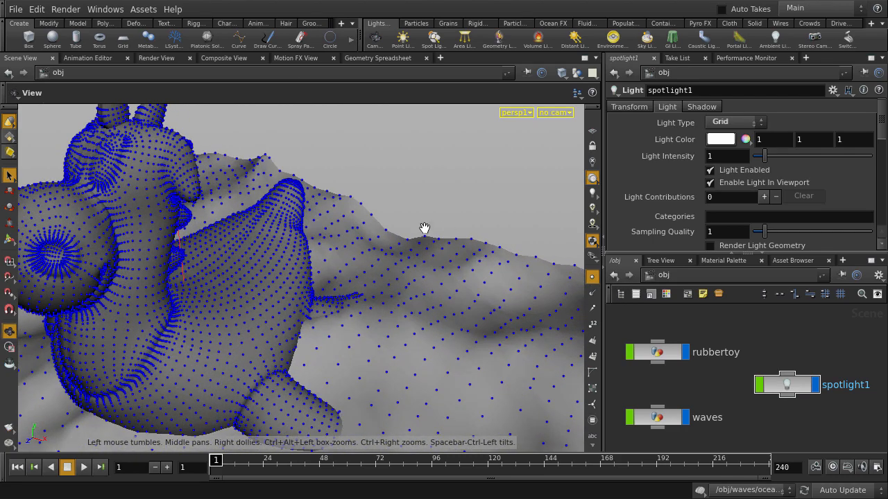
key(s)
click(593, 277)
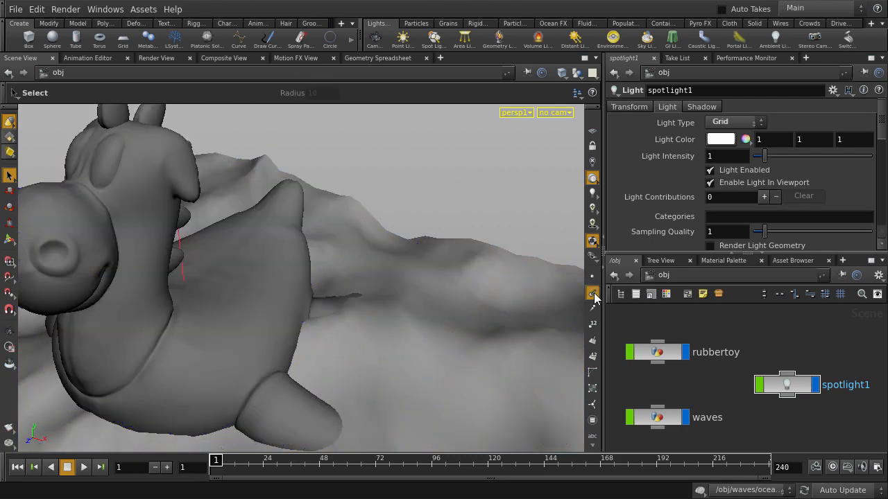
Step: Show and hide the point normals, and do the same with the point numbers while examining them closely on the rubber toy
click(593, 294)
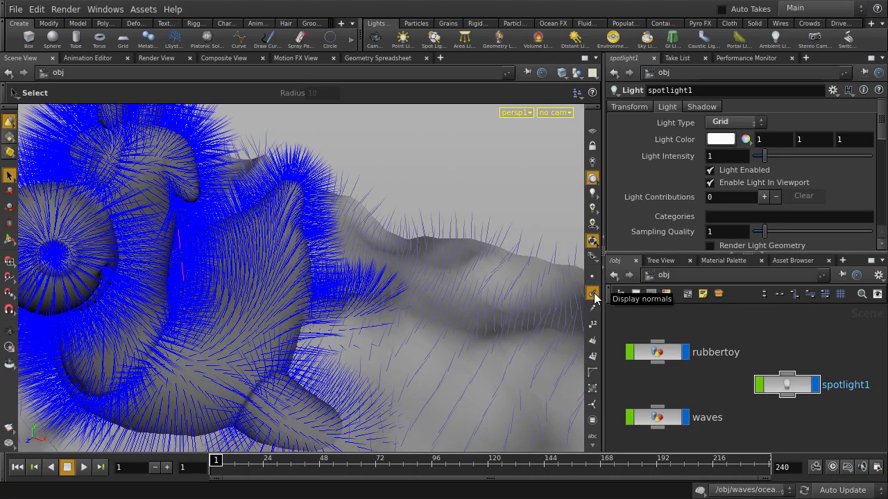
click(593, 295)
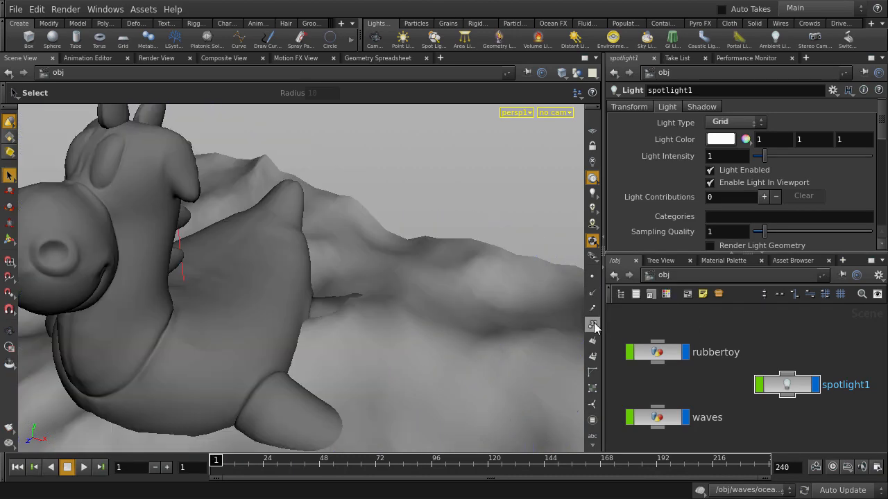
click(593, 325)
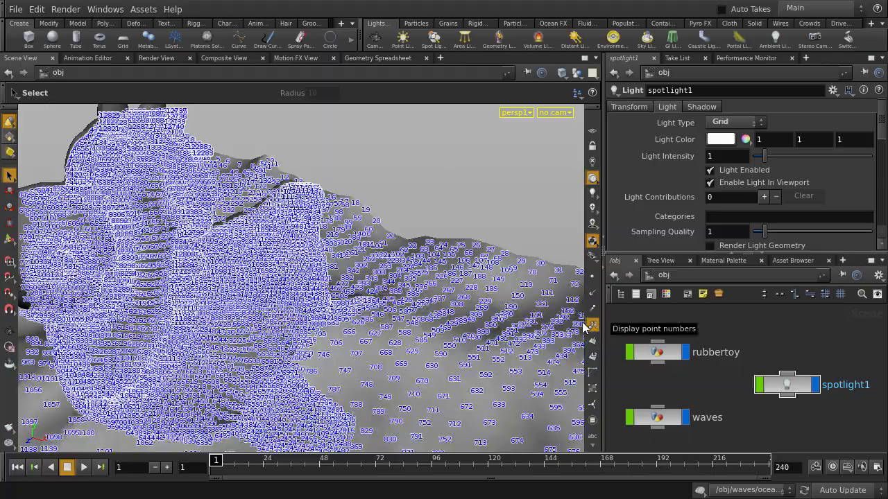
alt+drag(286, 305, 410, 300)
alt+right_drag(409, 300, 507, 316)
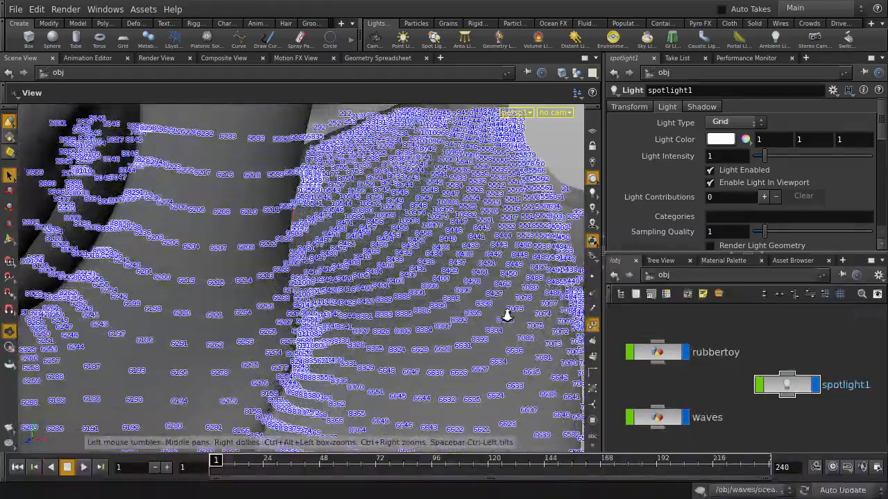
click(593, 326)
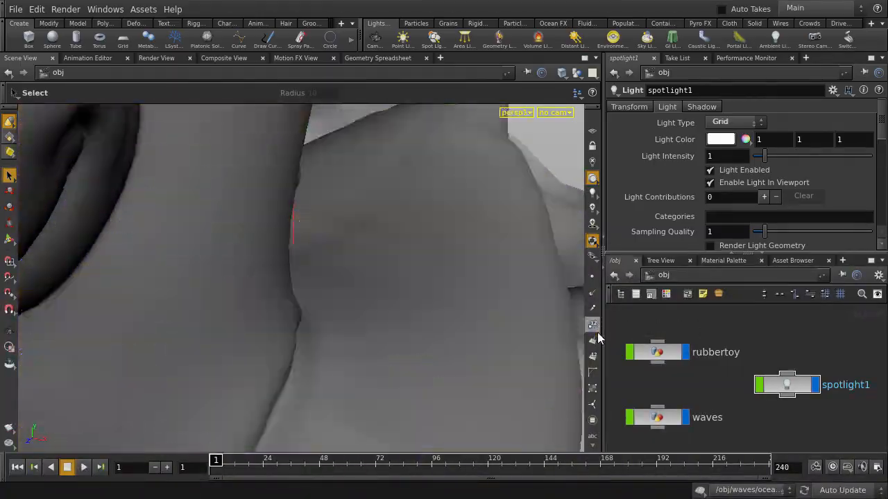
Step: Display the primitive normals, examine them around the whole rubber toy, and hide them again
click(592, 342)
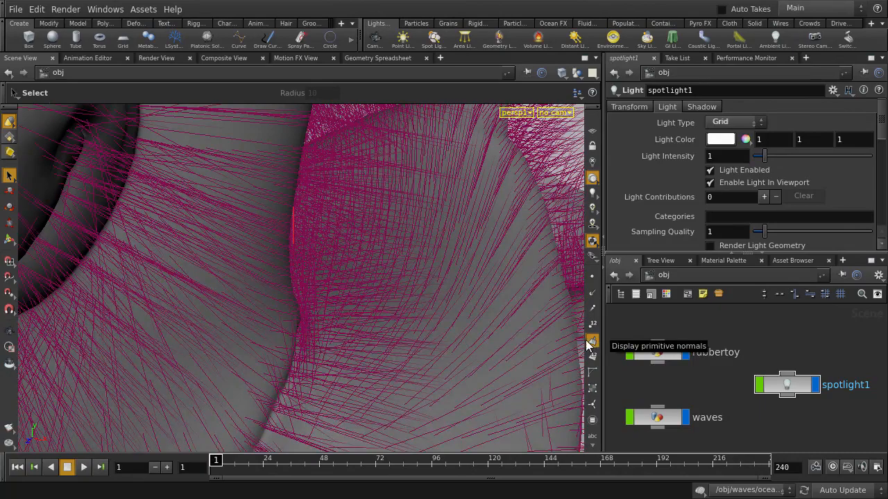
alt+right_drag(446, 317, 311, 303)
key(s)
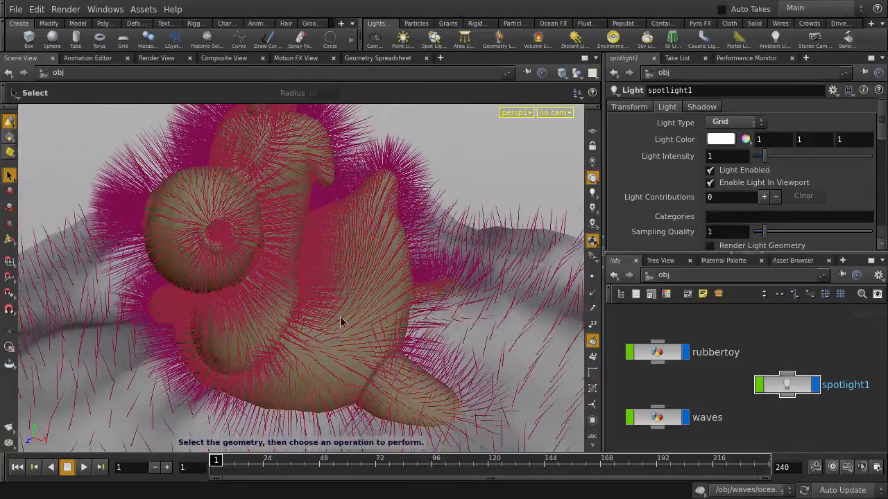
click(592, 341)
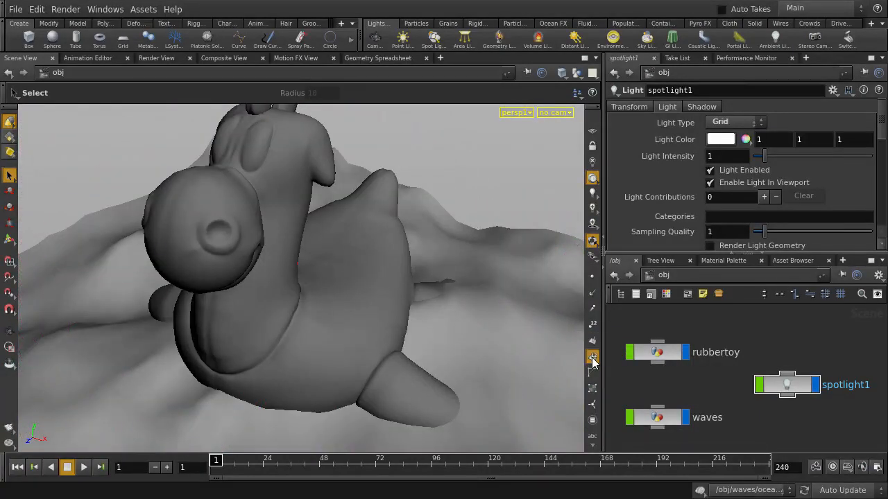
Step: Toggle the primitive numbers on and off, and return to a view of the whole wave surface
click(593, 358)
click(592, 358)
alt+right_drag(528, 350, 290, 312)
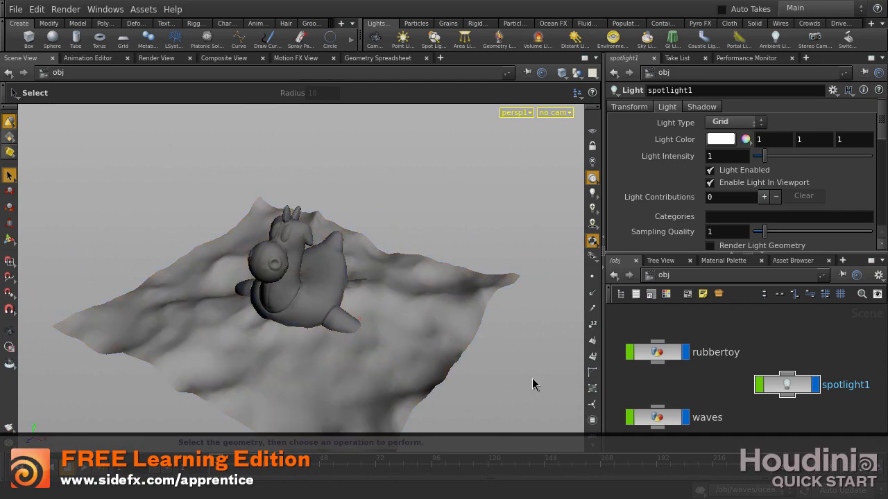